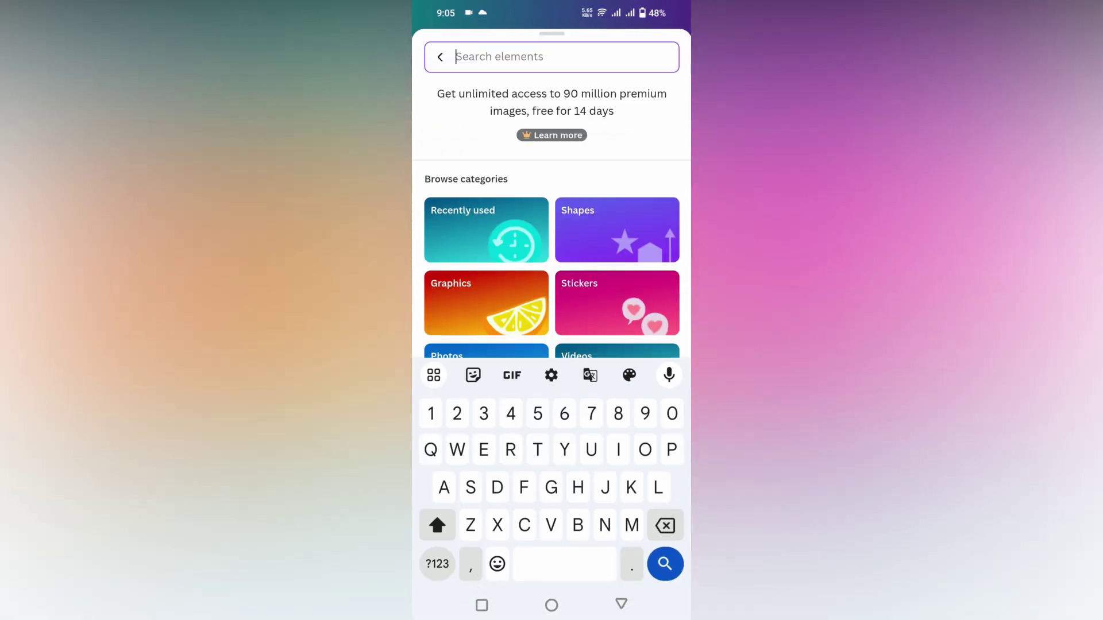
text(Pie)
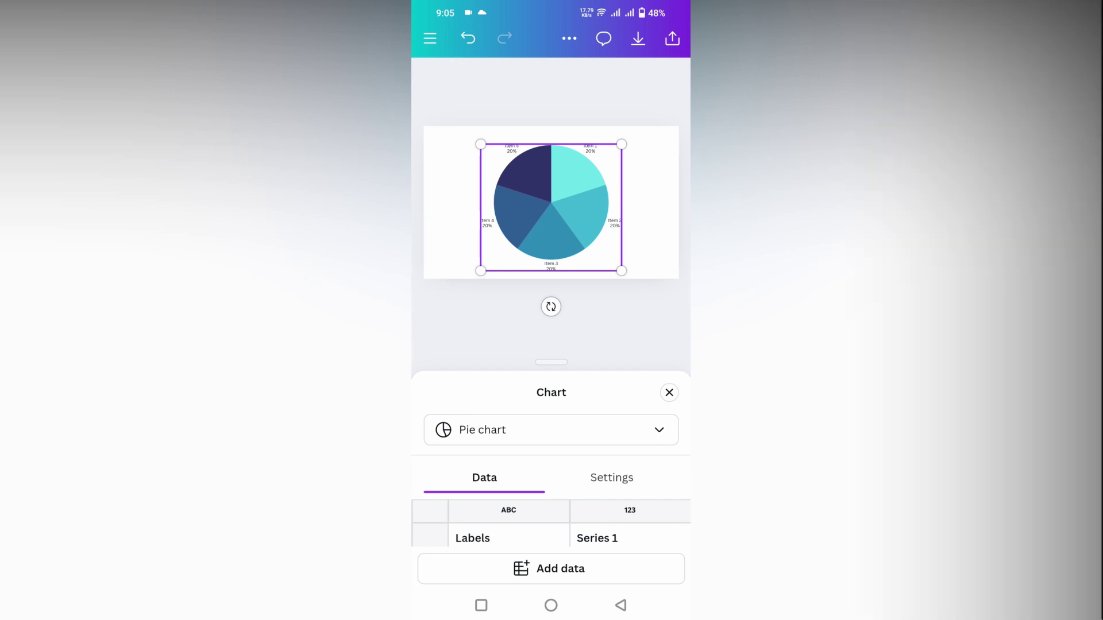
- Keep the pie chart type and enter 90 as Item 5's Series 1 value
click(552, 429)
click(467, 255)
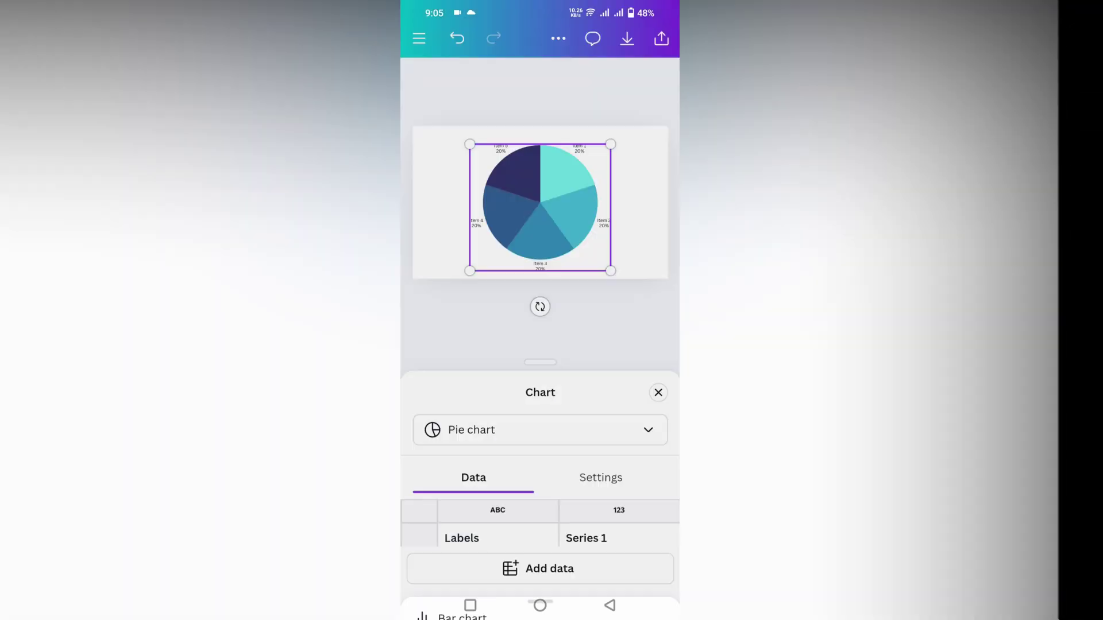
click(650, 392)
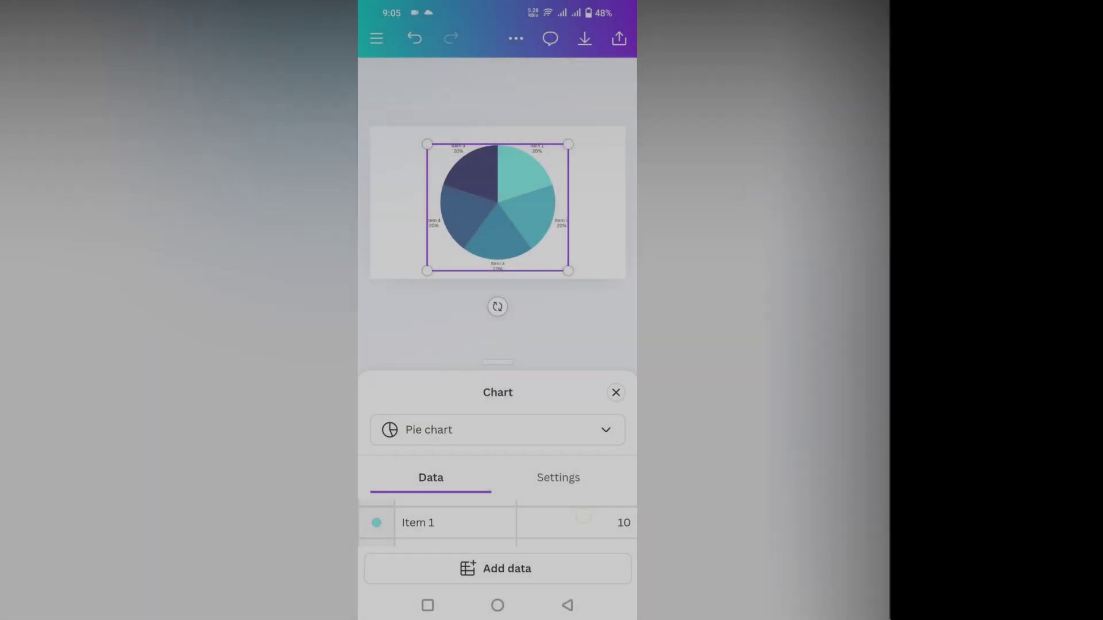
scroll(583, 517, down, 3)
click(686, 528)
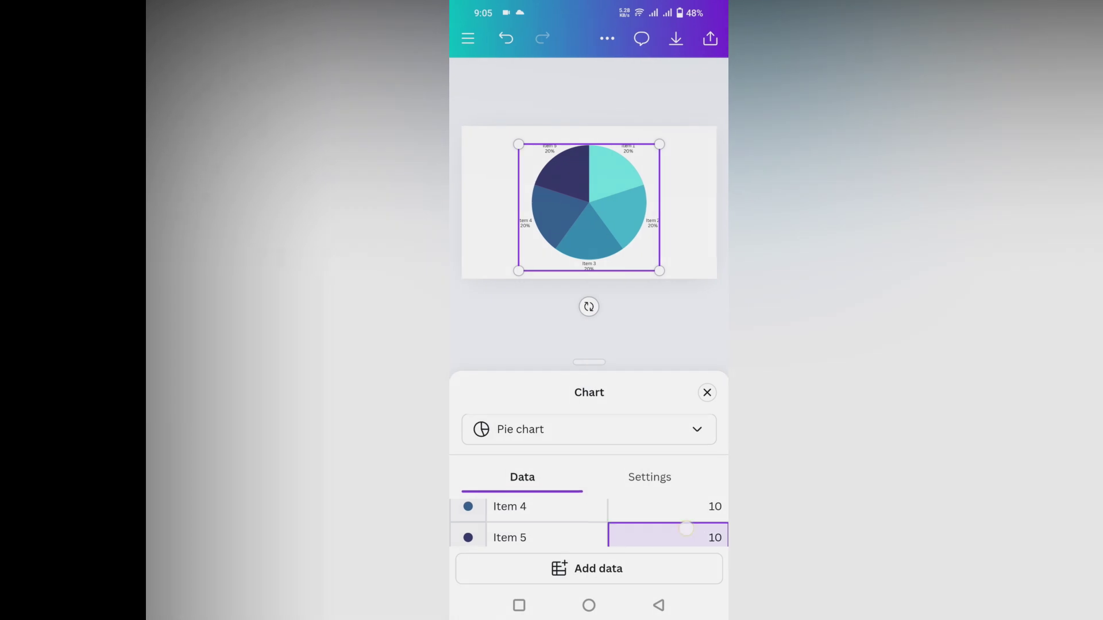
click(668, 528)
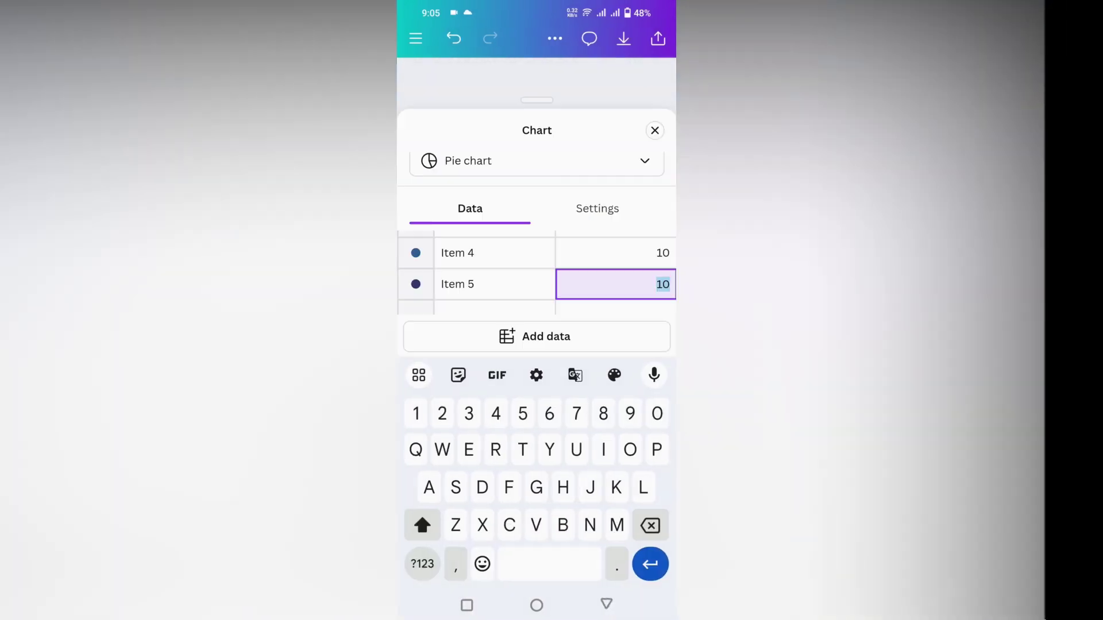
text(90)
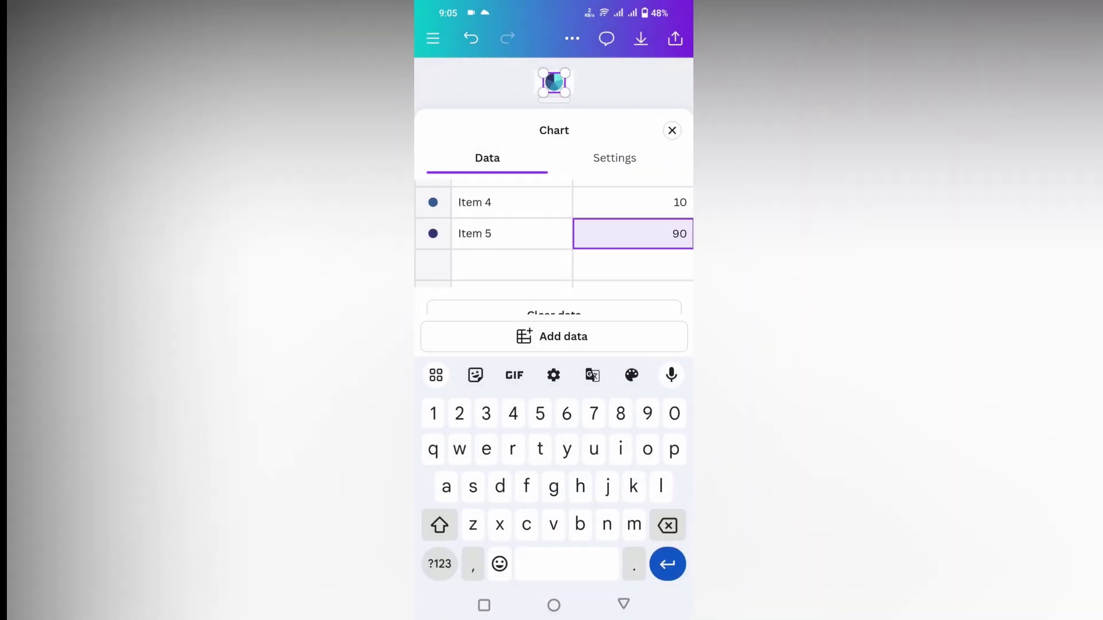
key(Return)
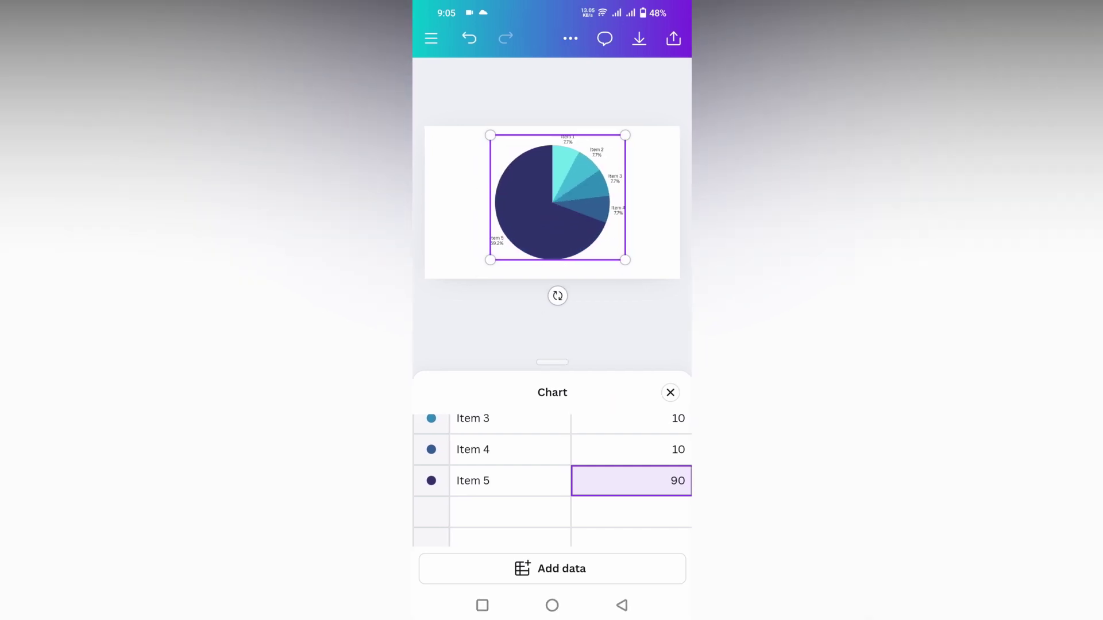
- Check the add-data options, return to the data table, then close the chart data editor
click(552, 569)
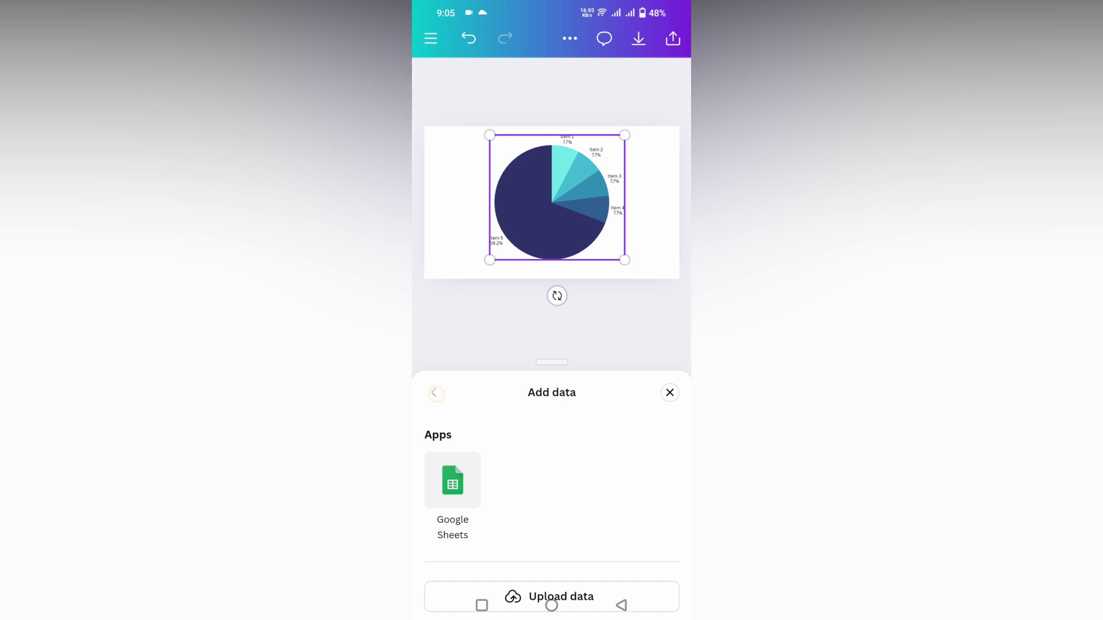
click(435, 393)
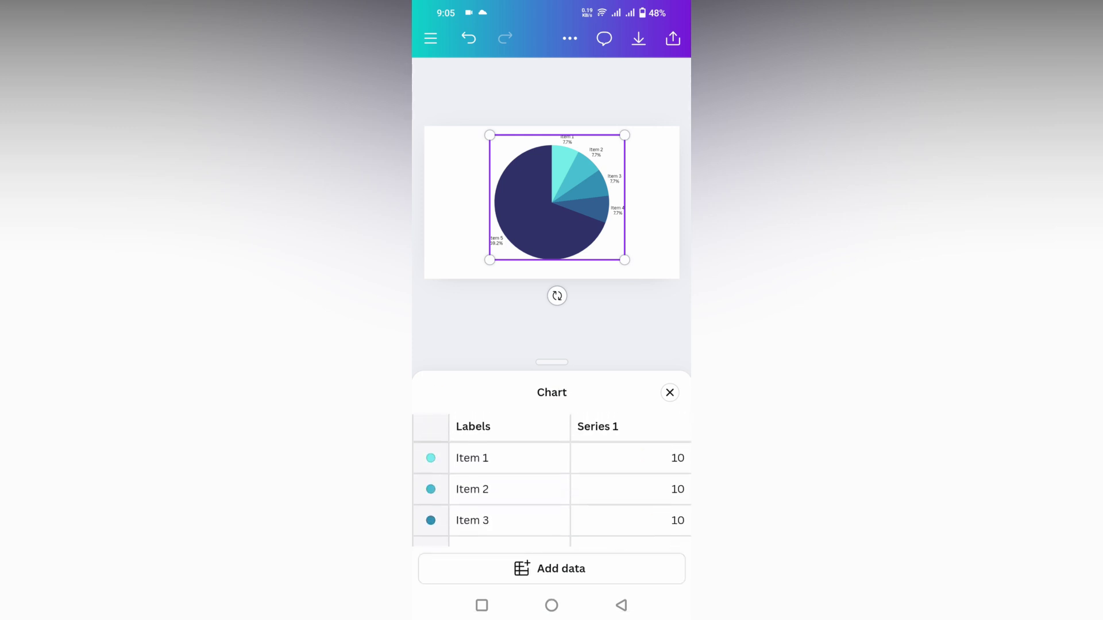
click(669, 392)
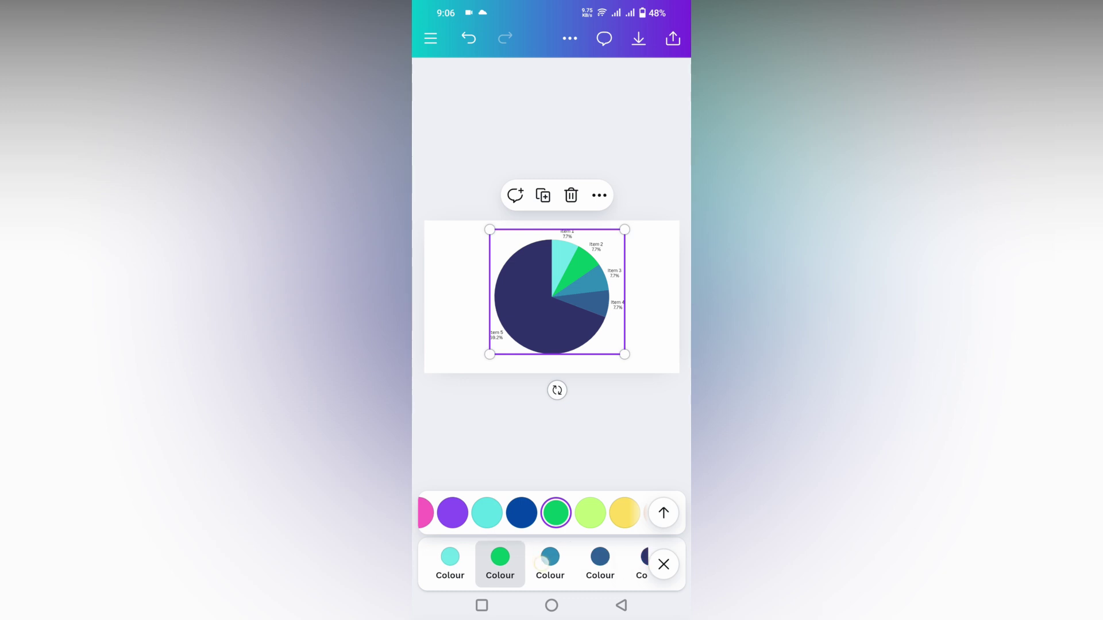
- Try purple on the large Item 5 slice, then make it yellow
drag(540, 562, 437, 561)
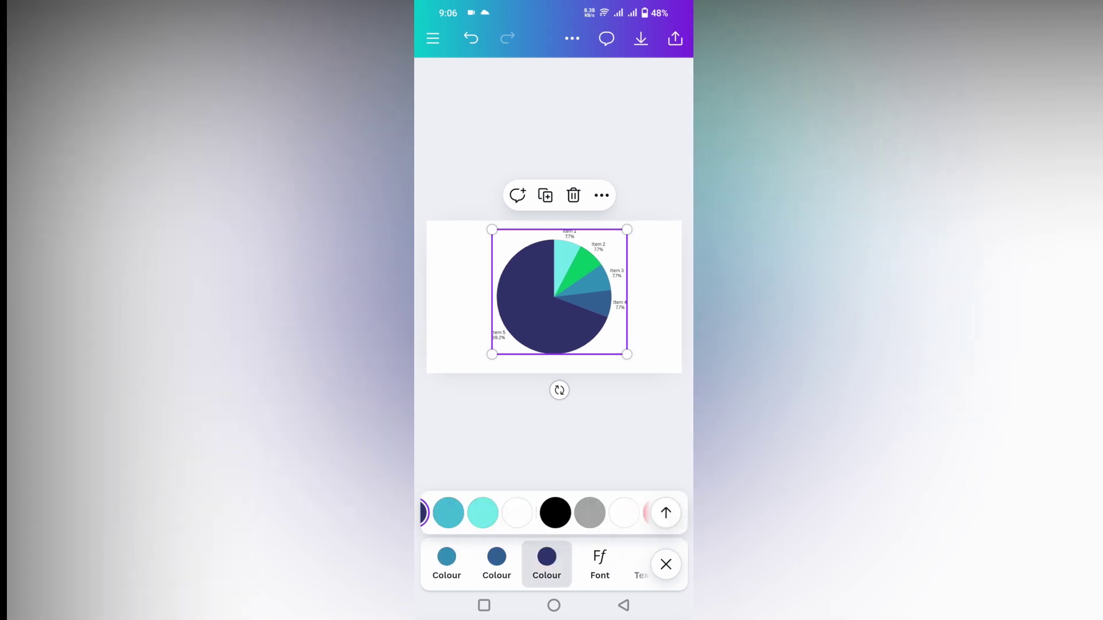
drag(620, 513, 482, 515)
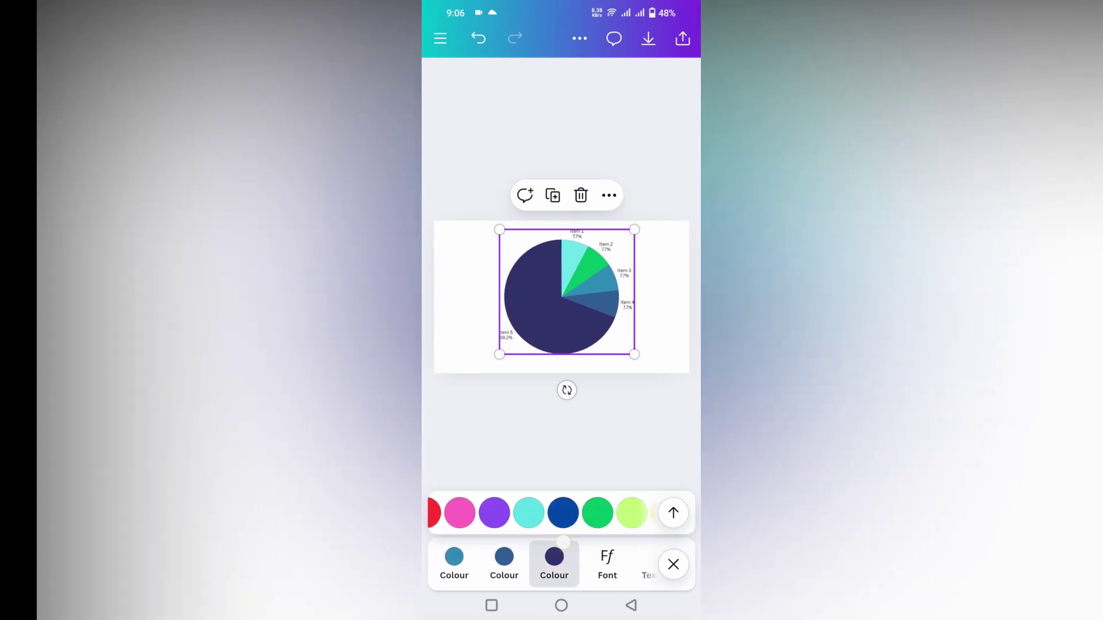
click(489, 513)
drag(606, 515, 544, 521)
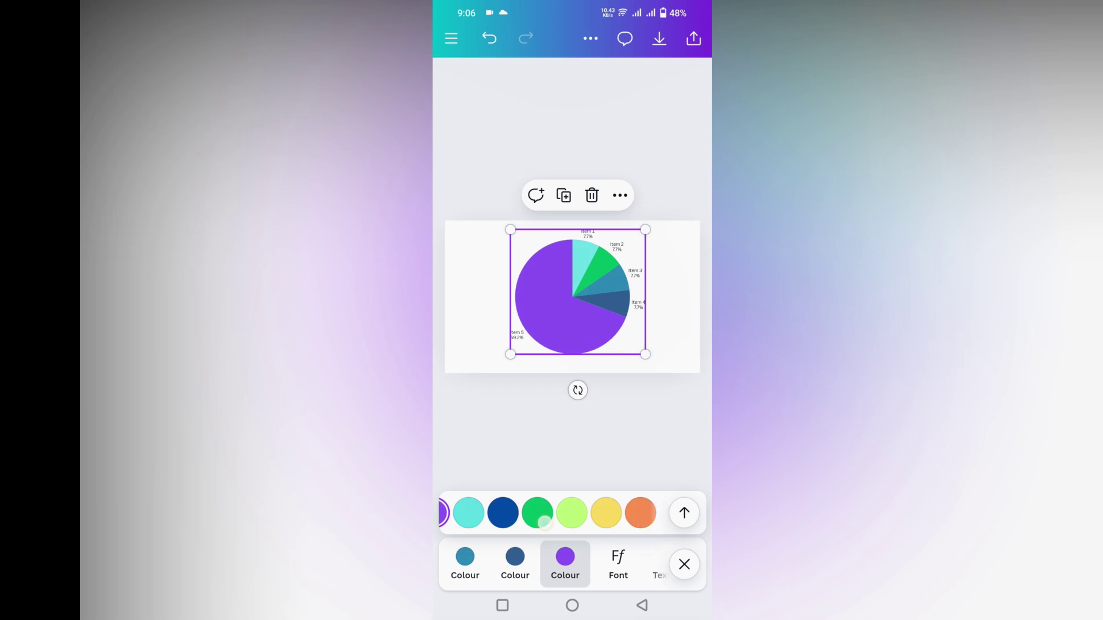
click(610, 513)
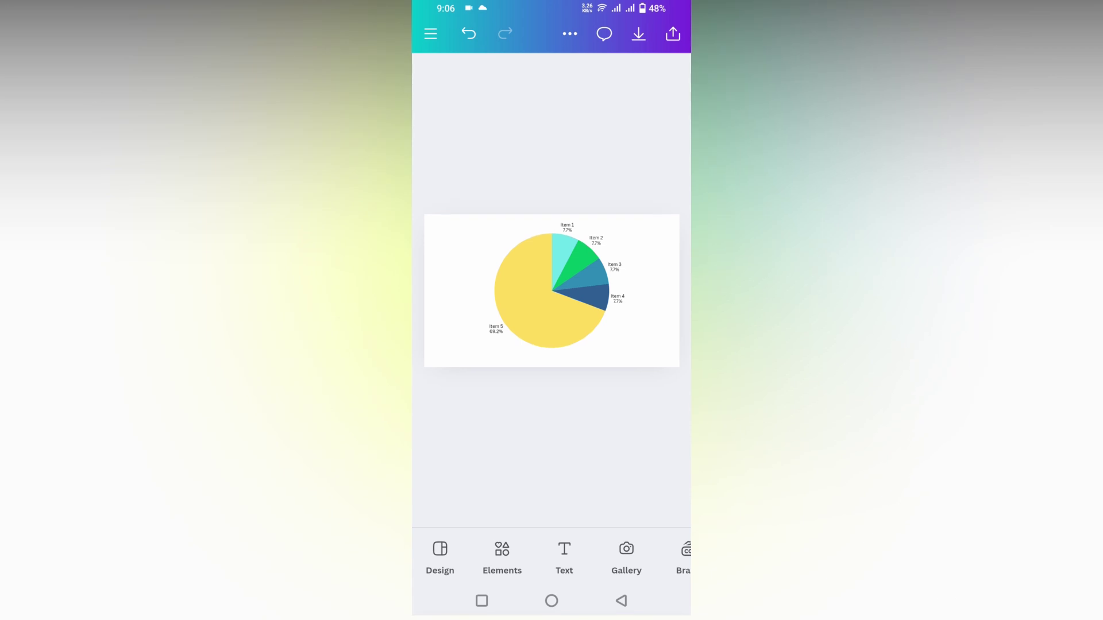
- Select the pie chart, adjust its size slightly, and drag it toward the left edge
click(551, 290)
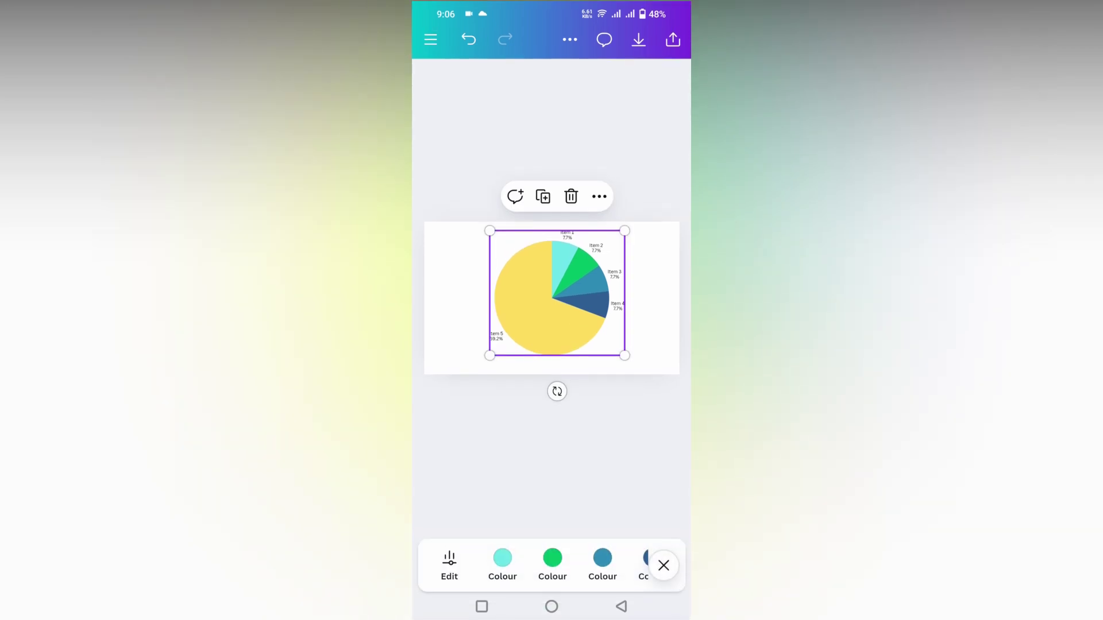
mouse_move(625, 355)
mouse_down()
mouse_move(645, 373)
mouse_move(621, 352)
mouse_up()
drag(601, 315, 554, 320)
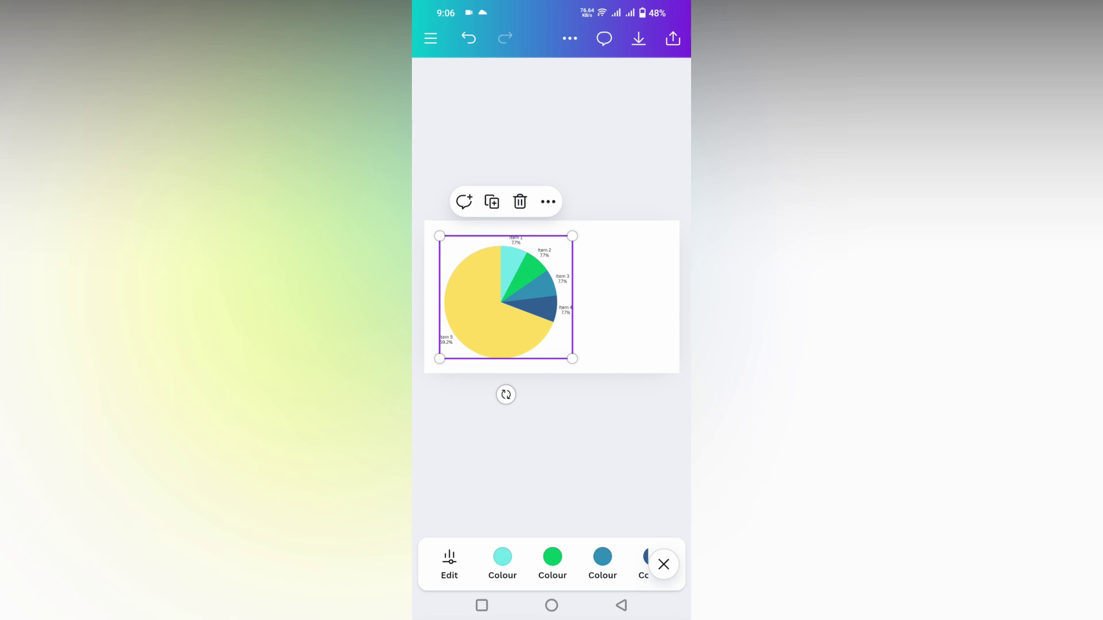
- Reopen the chart data table and change Item 3's value from 10 to 40
click(449, 564)
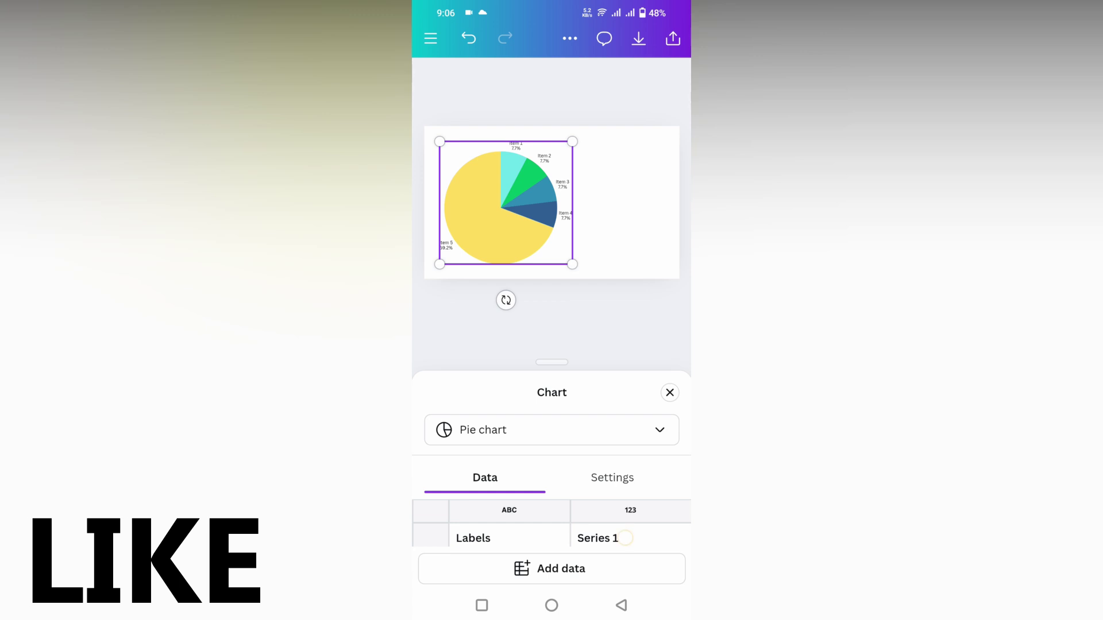
click(633, 535)
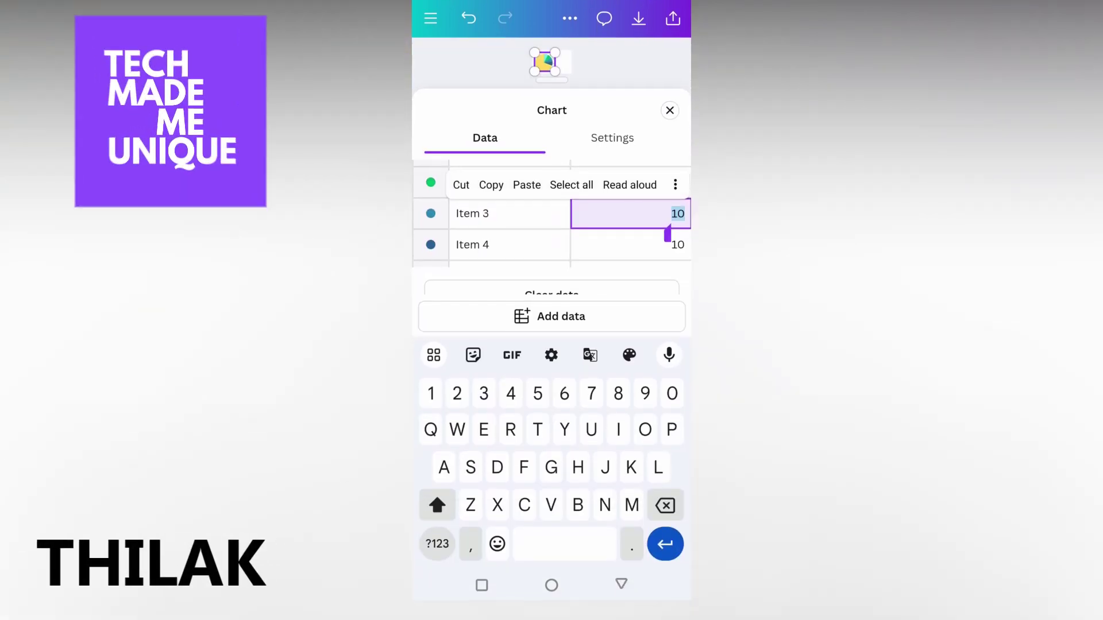
text(40)
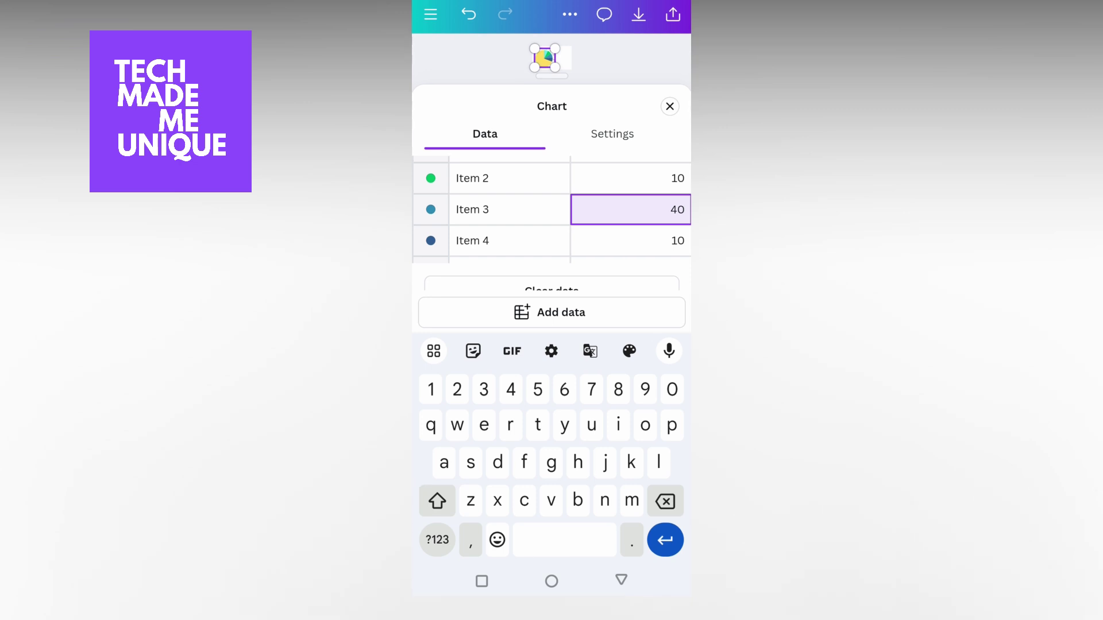